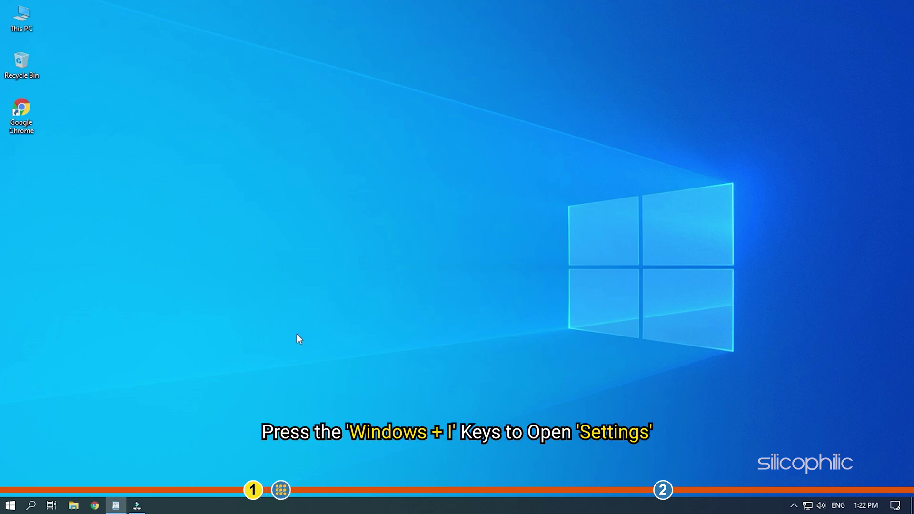
Open Settings to System > Display and select Display 2.
{"action": "key", "text": "super+i"}
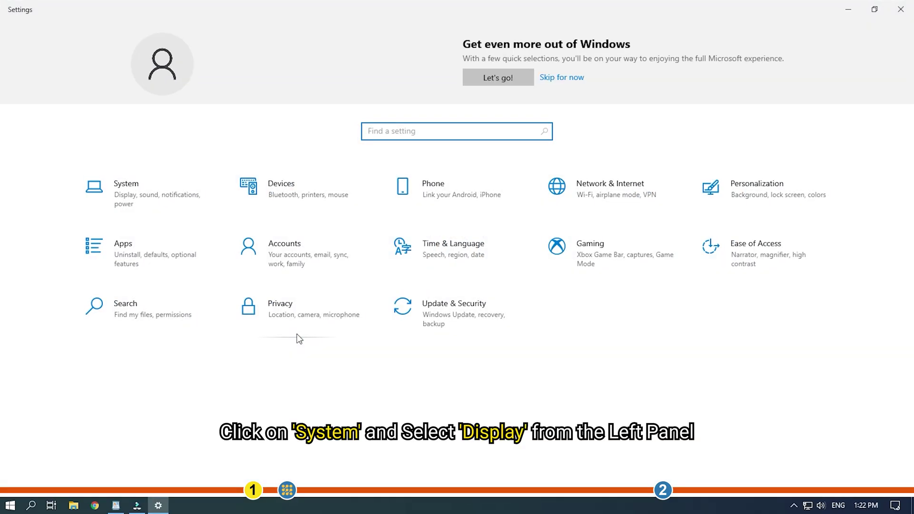
{"action": "left_click", "coordinate": [144, 189]}
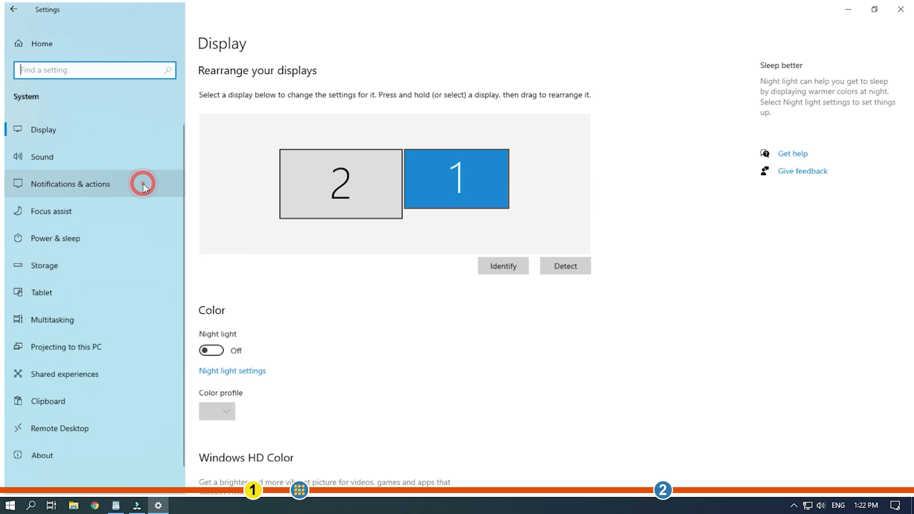
{"action": "left_click", "coordinate": [339, 209]}
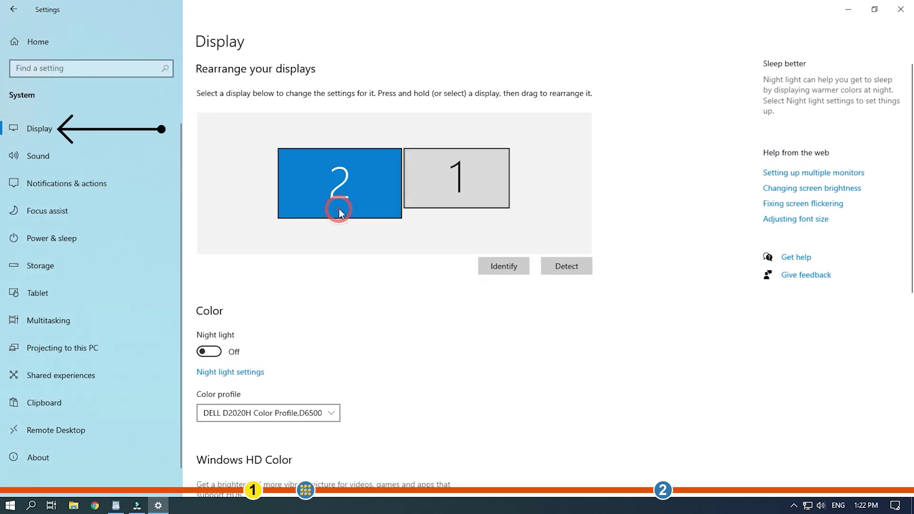
{"action": "scroll", "coordinate": [403, 320], "scroll_direction": "down", "scroll_amount": 2}
{"action": "scroll", "coordinate": [404, 319], "scroll_direction": "down", "scroll_amount": 5}
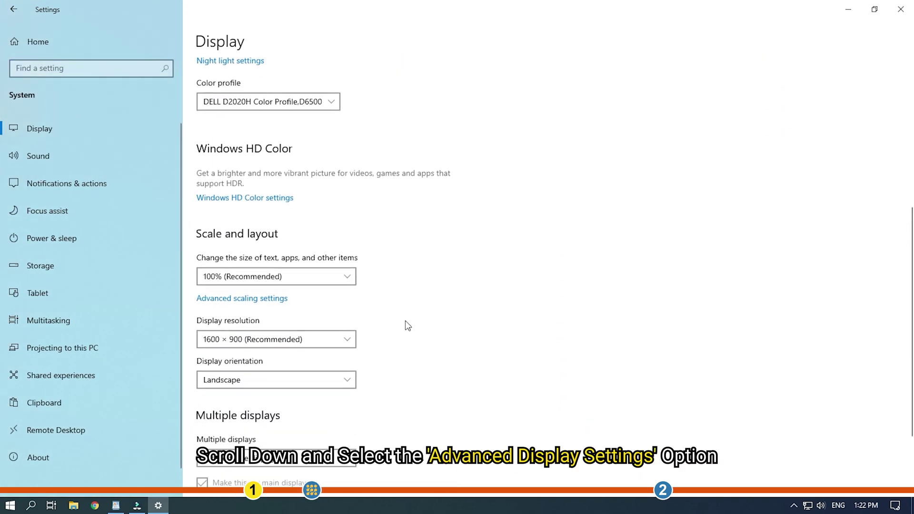
{"action": "scroll", "coordinate": [405, 327], "scroll_direction": "down", "scroll_amount": 2}
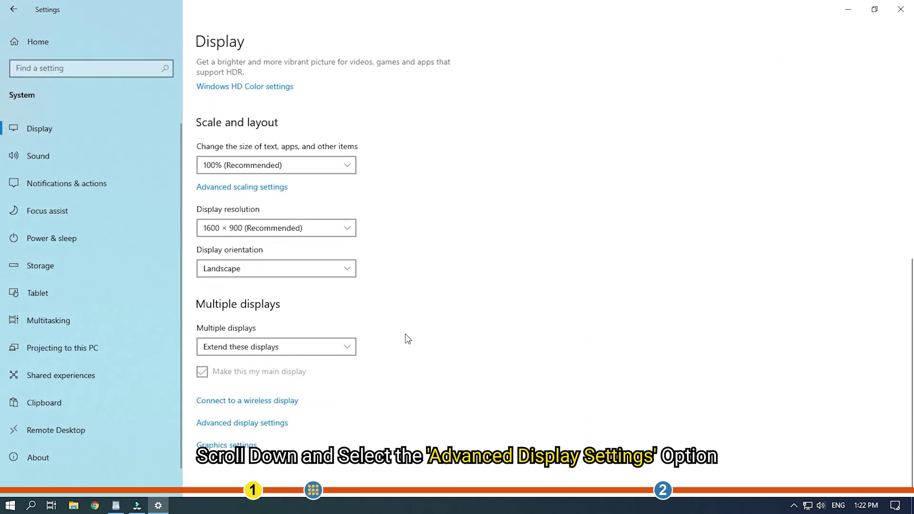
Check Display 2's adapter properties, confirming 2048 MB of dedicated video memory.
{"action": "left_click", "coordinate": [234, 428]}
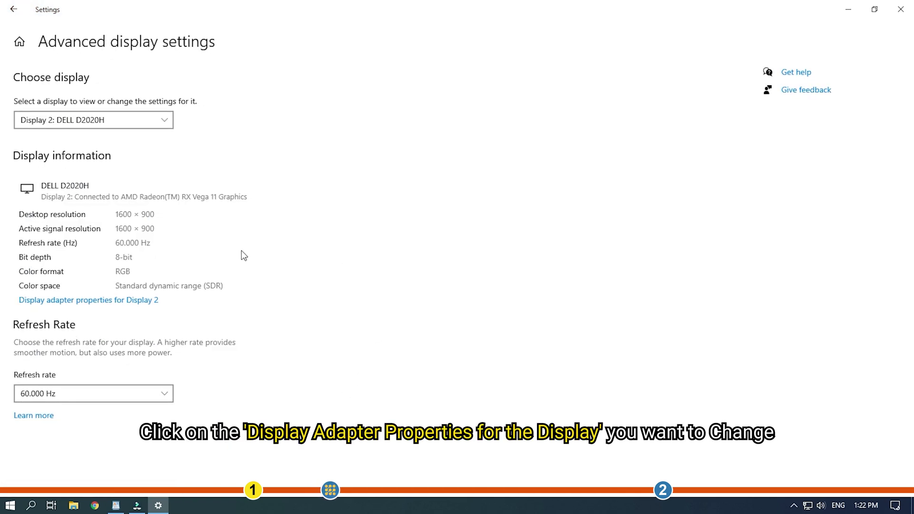
{"action": "left_click", "coordinate": [75, 305]}
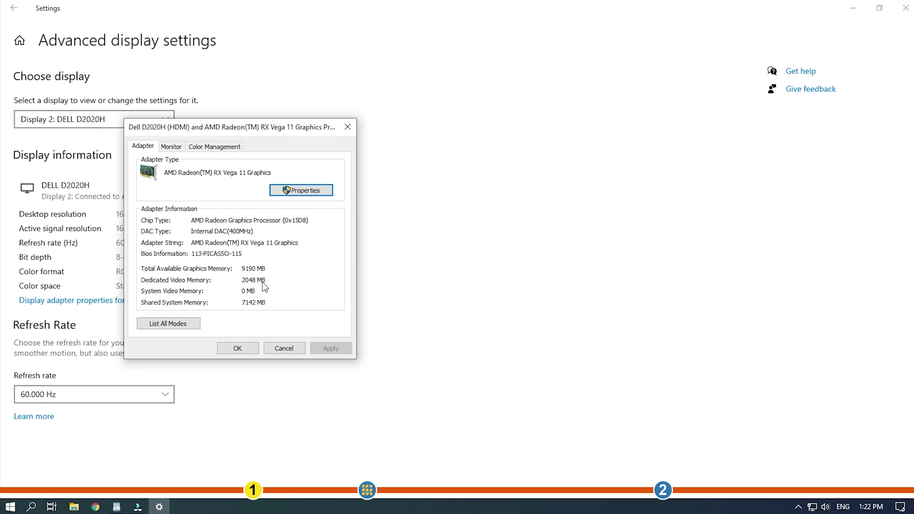
{"action": "left_click", "coordinate": [241, 350]}
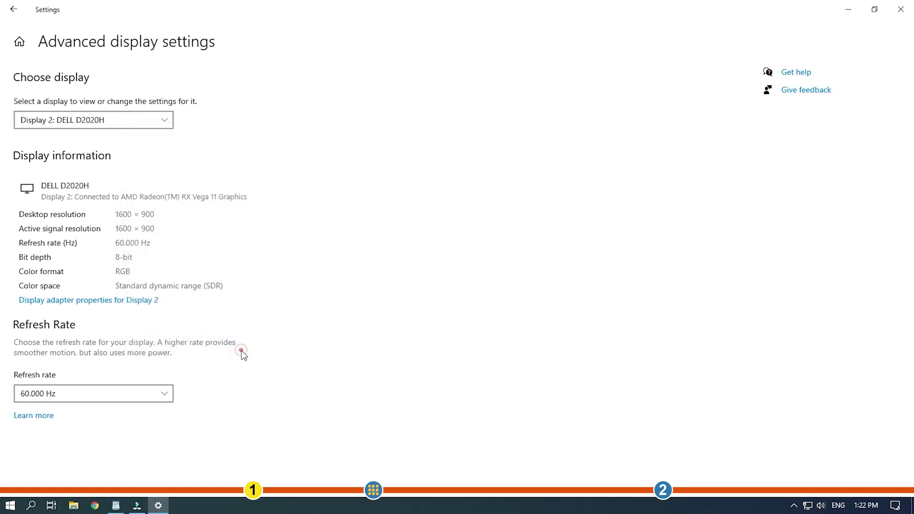
Close Settings and launch Registry Editor by running 'regedit'.
{"action": "left_click", "coordinate": [900, 9]}
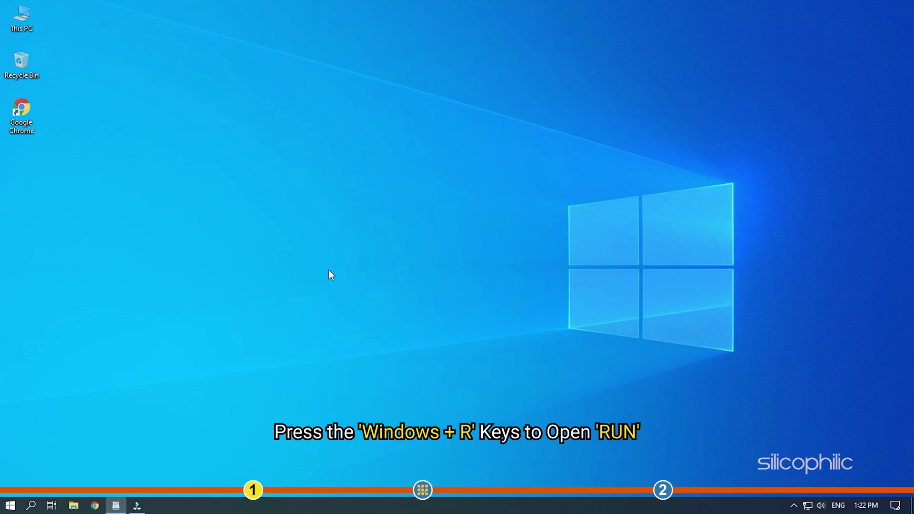
{"action": "key", "text": "super+r"}
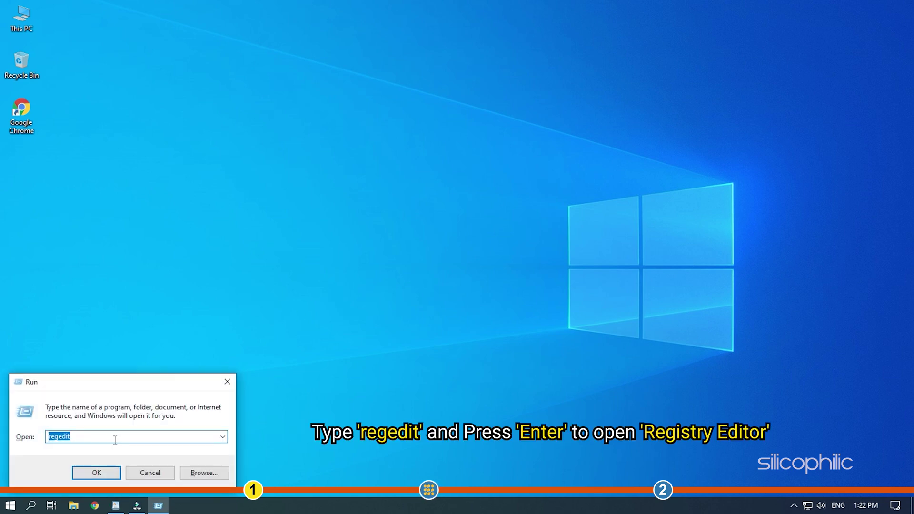
{"action": "type", "text": "reg"}
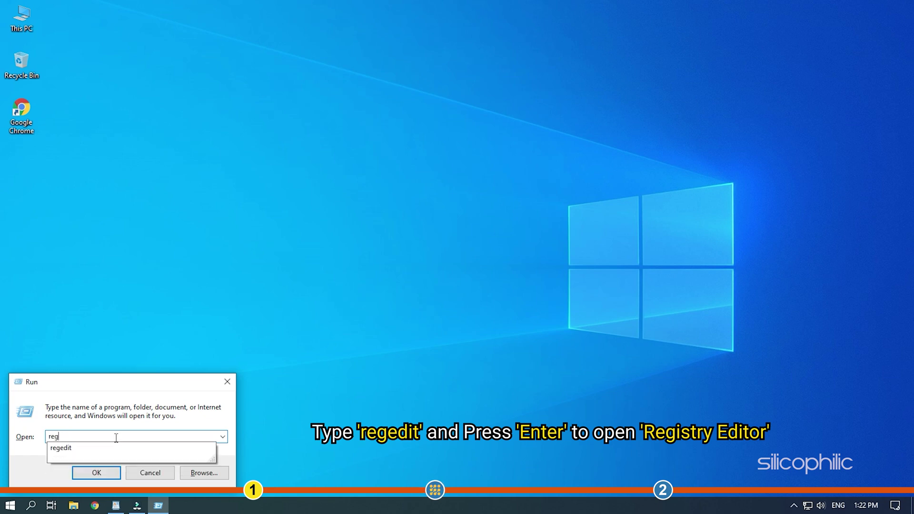
{"action": "type", "text": "edit"}
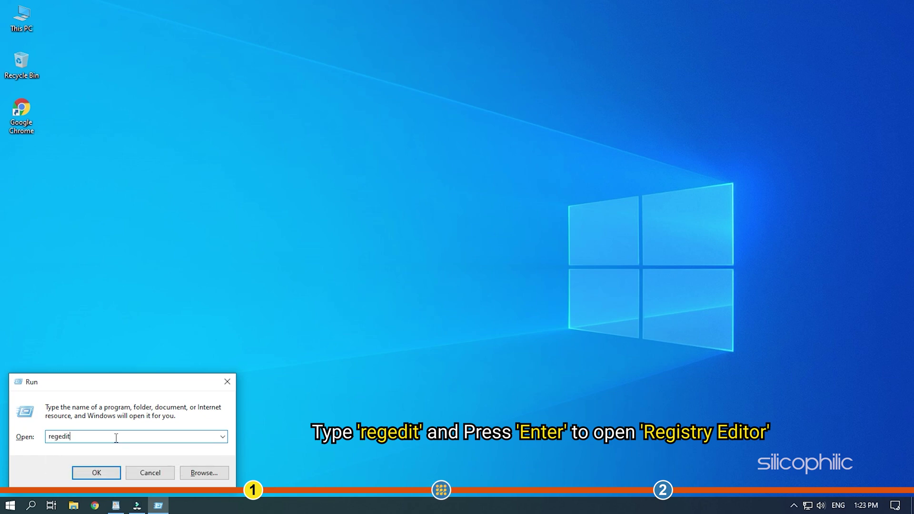
{"action": "key", "text": "Return"}
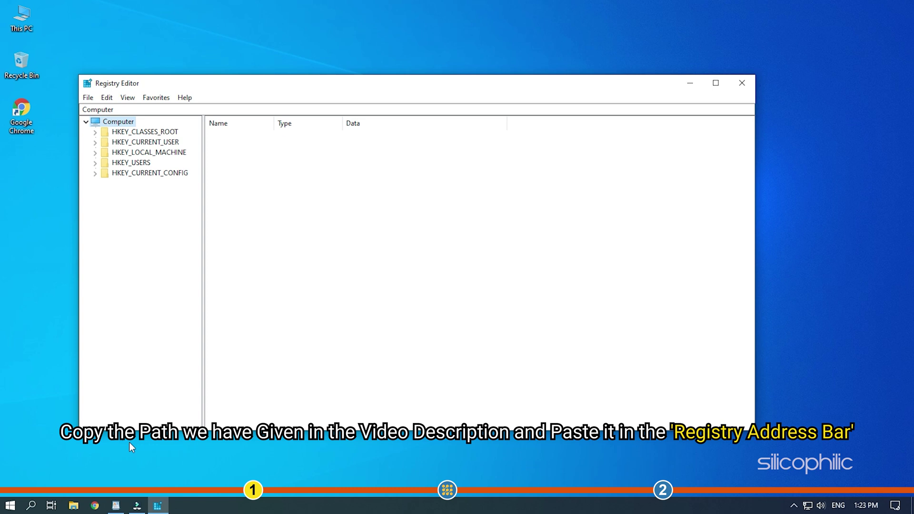
Navigate Registry Editor to HKEY_LOCAL_MACHINE\Software\Intel via the address bar.
{"action": "left_click_drag", "start_coordinate": [382, 90], "coordinate": [413, 61]}
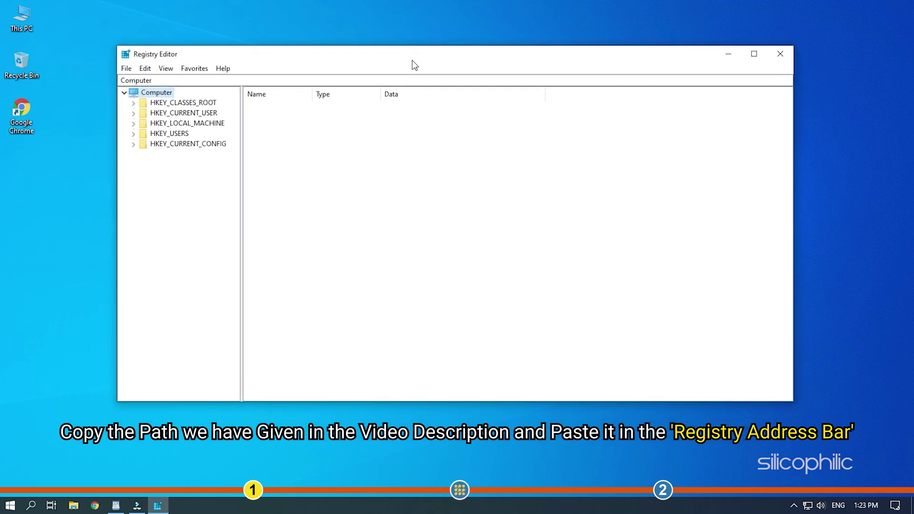
{"action": "left_click", "coordinate": [309, 80]}
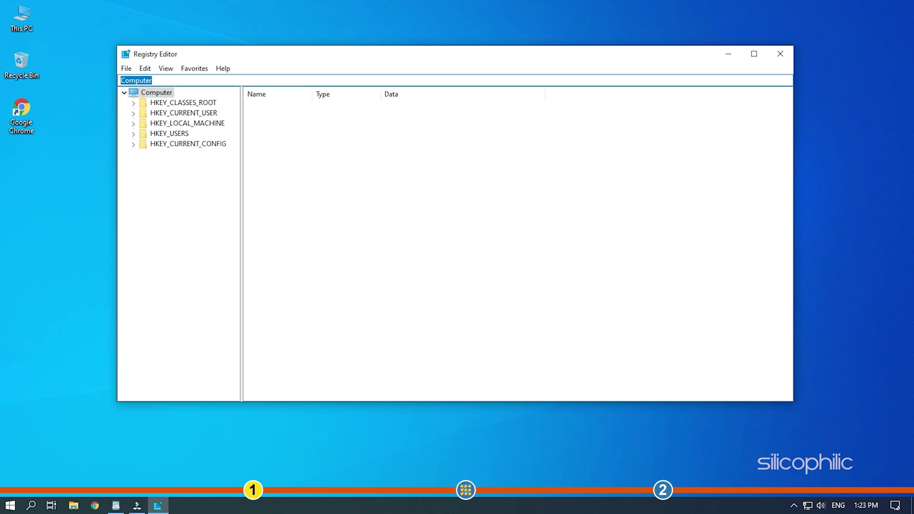
{"action": "type", "text": "HKEY_LOCAL_MACHINE\\Software\\Intel"}
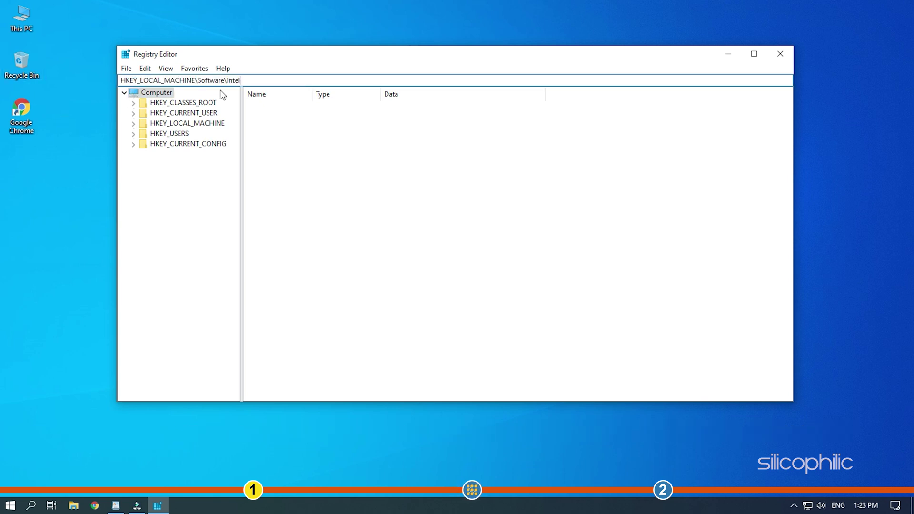
{"action": "key", "text": "Return"}
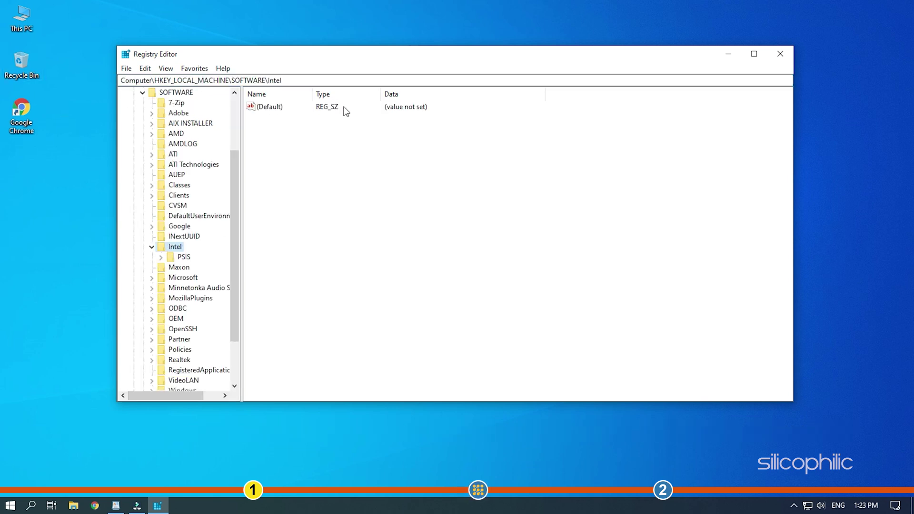
Create a new subkey named 'GMM' under the Intel key.
{"action": "right_click", "coordinate": [161, 248]}
{"action": "mouse_move", "coordinate": [189, 268]}
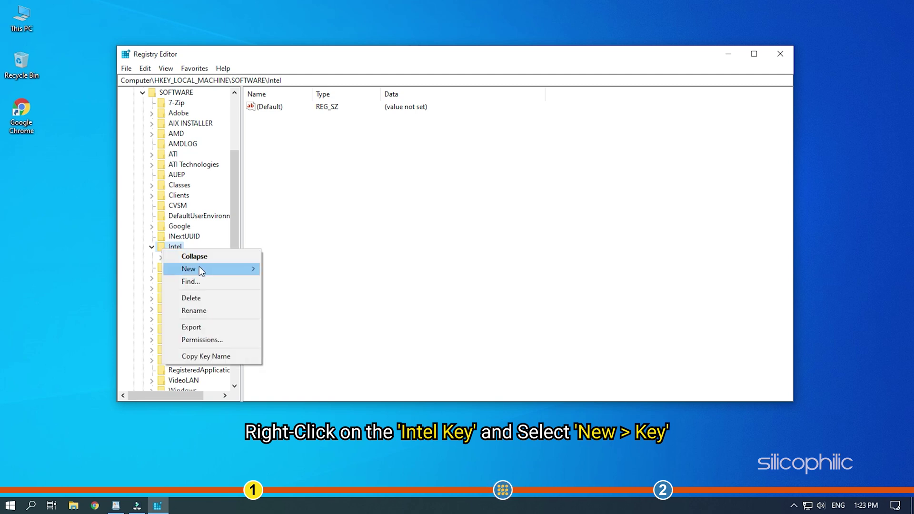
{"action": "left_click", "coordinate": [295, 270]}
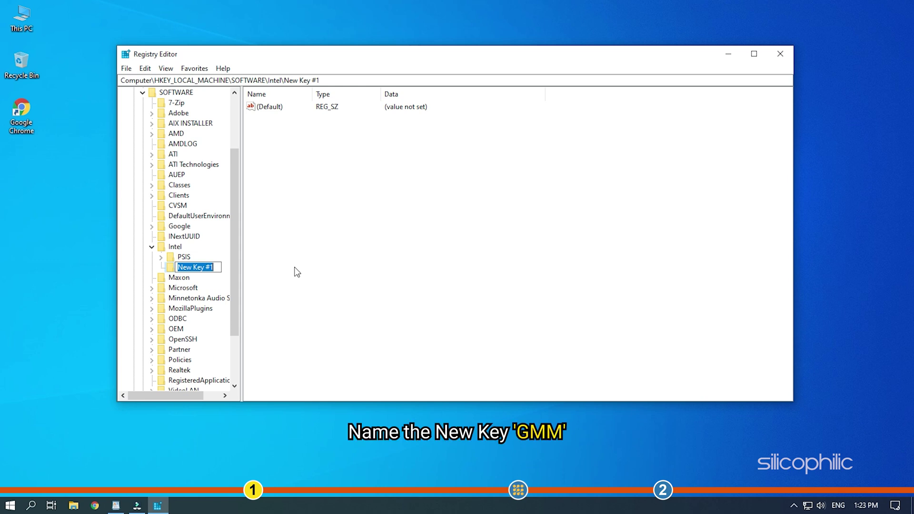
{"action": "type", "text": "GMM"}
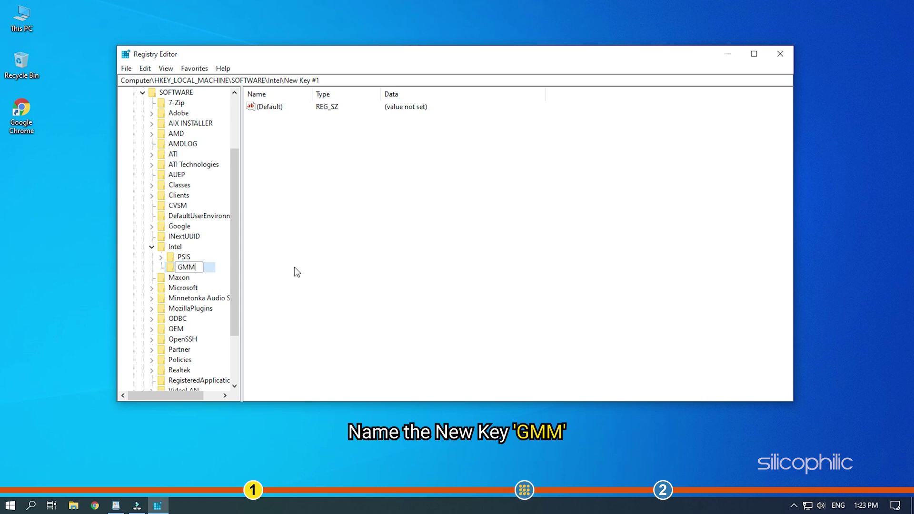
{"action": "key", "text": "Return"}
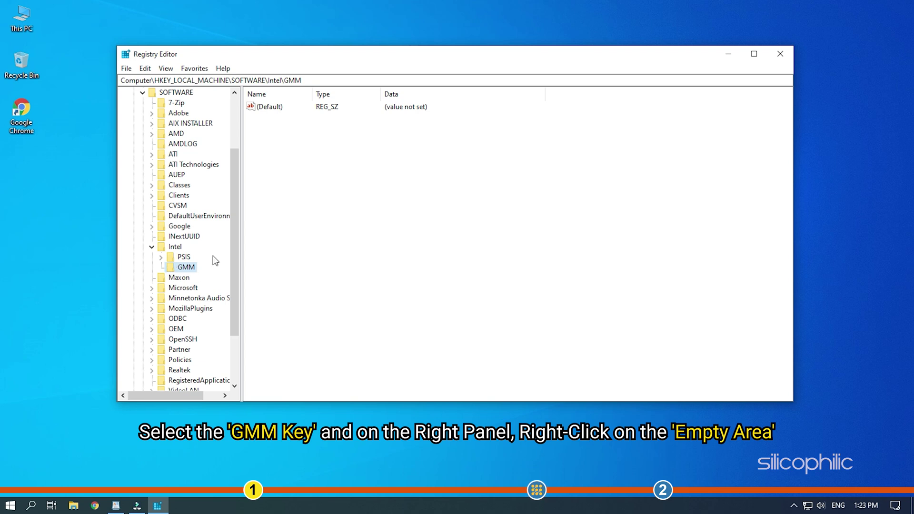
Add a DWORD (32-bit) value named 'DedicatedSegmentSize' to the GMM key.
{"action": "left_click", "coordinate": [325, 210]}
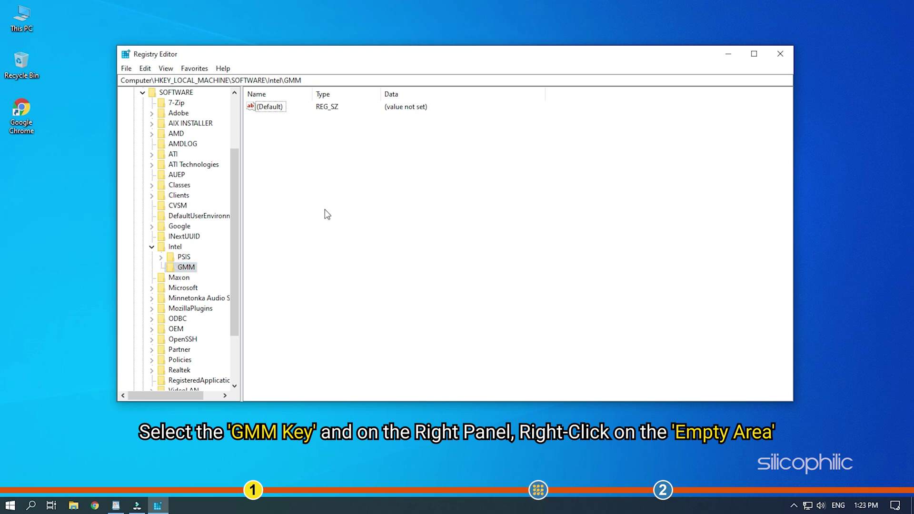
{"action": "right_click", "coordinate": [334, 173]}
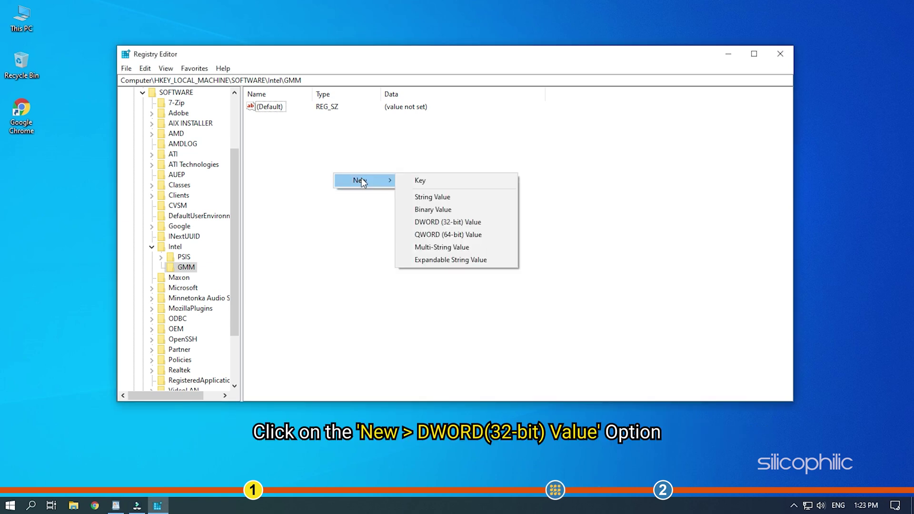
{"action": "mouse_move", "coordinate": [361, 181]}
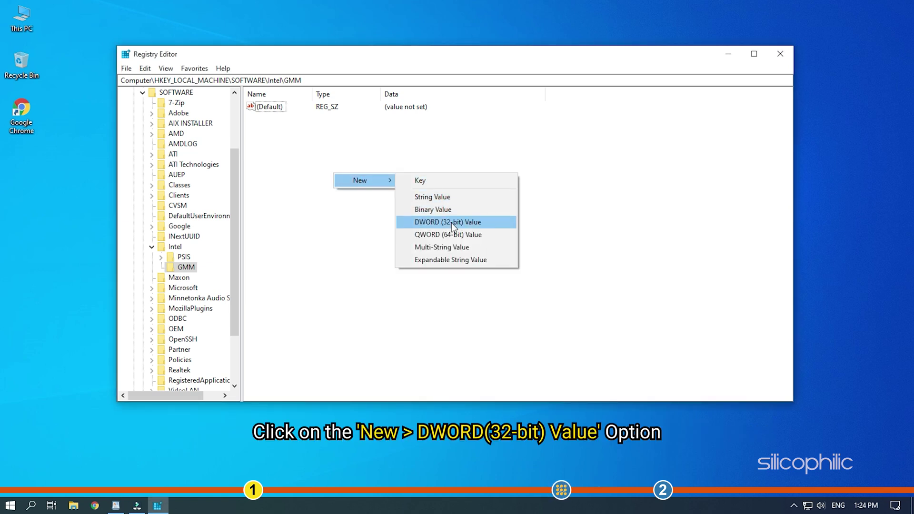
{"action": "left_click", "coordinate": [485, 222]}
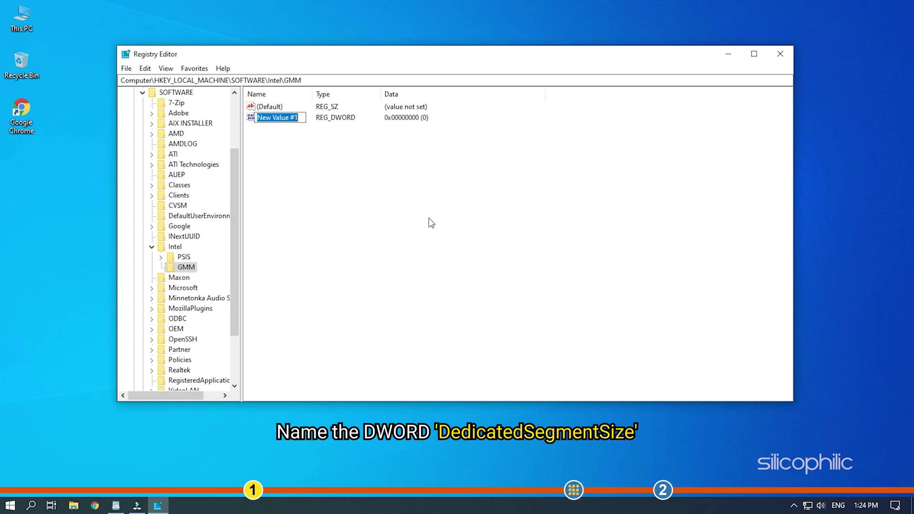
{"action": "type", "text": "DedicatedSegmentSize"}
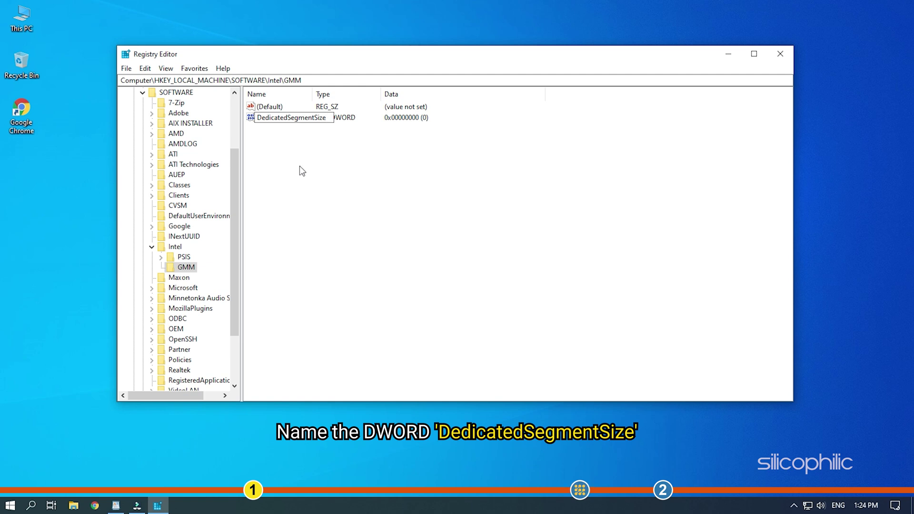
{"action": "key", "text": "Return"}
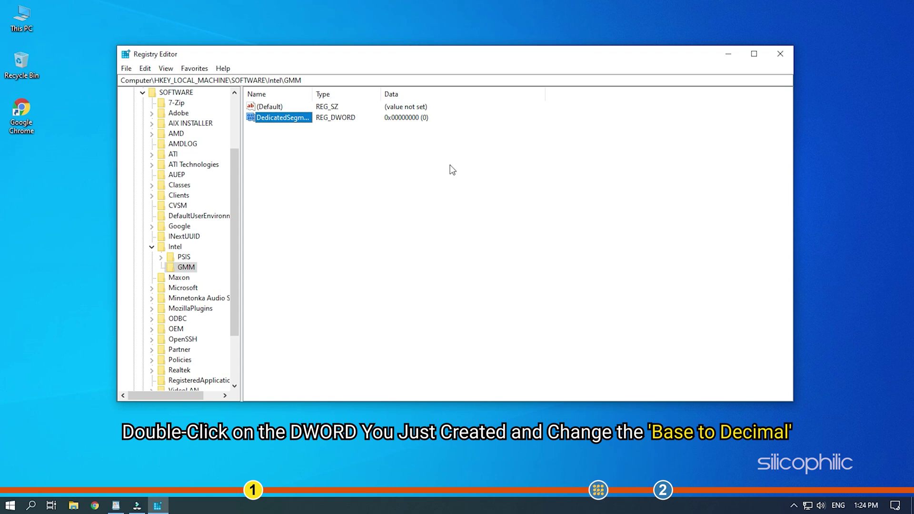
Set DedicatedSegmentSize's data to 512 in decimal base.
{"action": "double_click", "coordinate": [277, 118]}
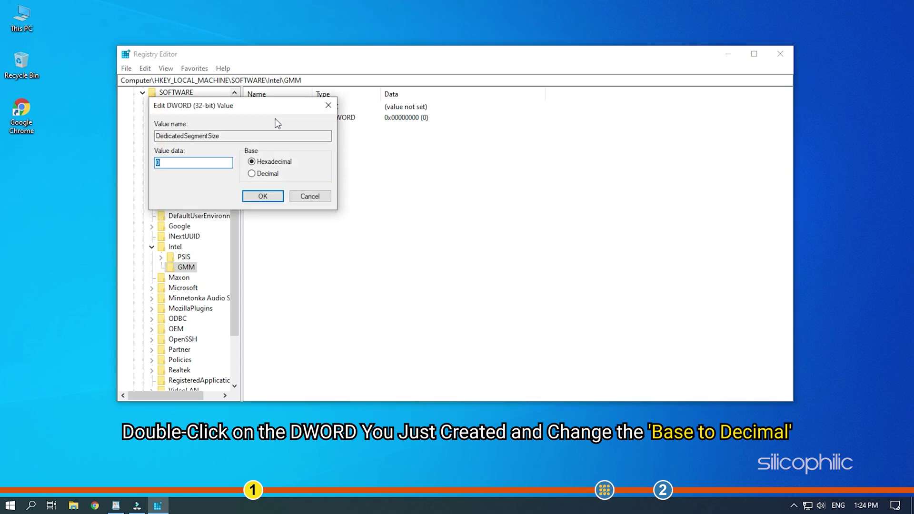
{"action": "left_click", "coordinate": [252, 174]}
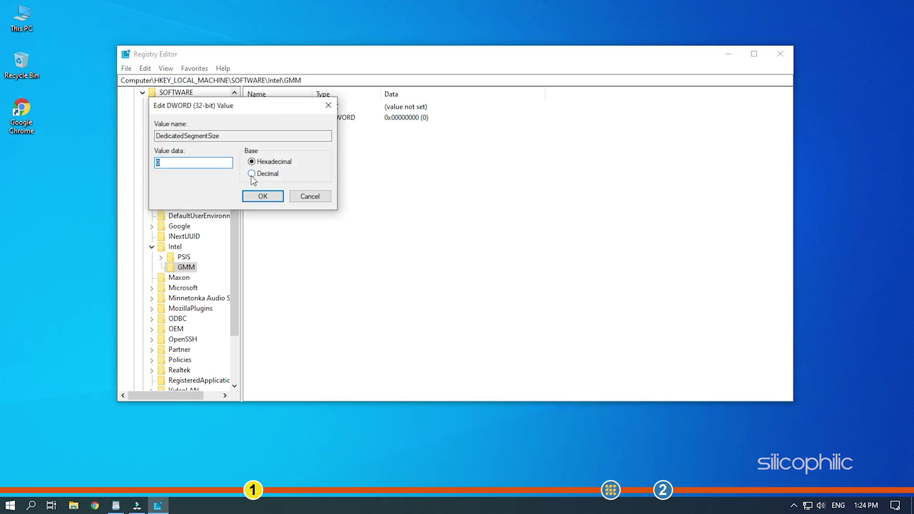
{"action": "left_click", "coordinate": [184, 163]}
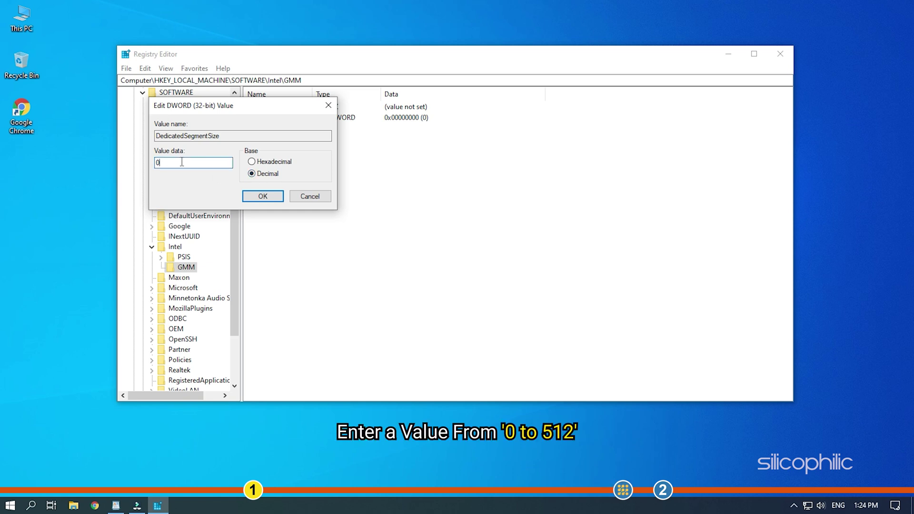
{"action": "type", "text": "512"}
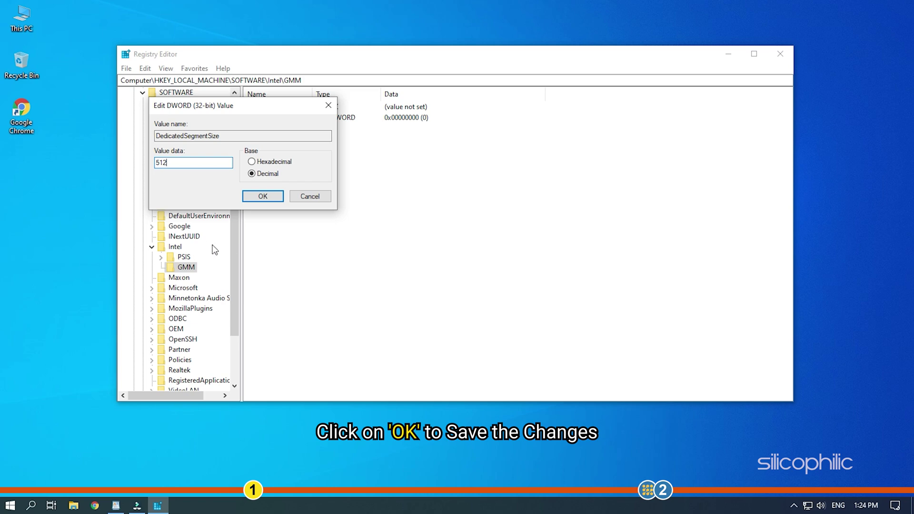
{"action": "left_click", "coordinate": [262, 196]}
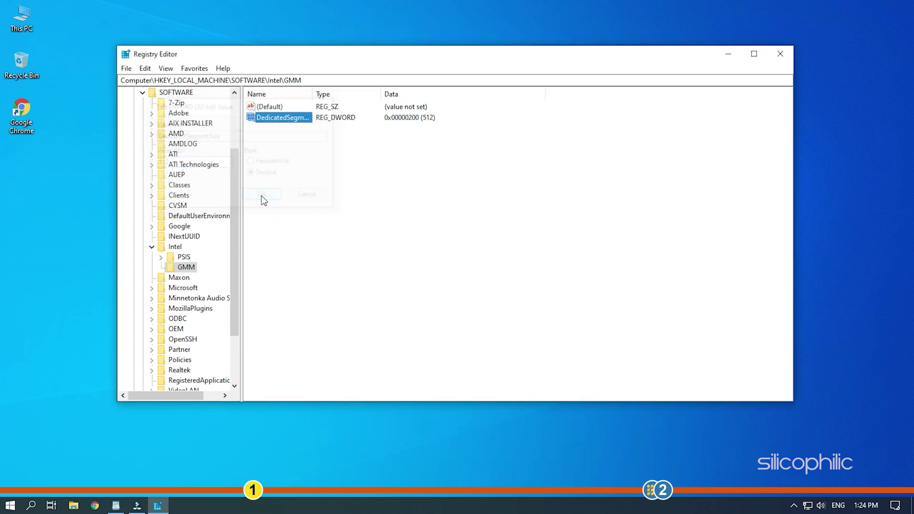
{"action": "left_click", "coordinate": [412, 246]}
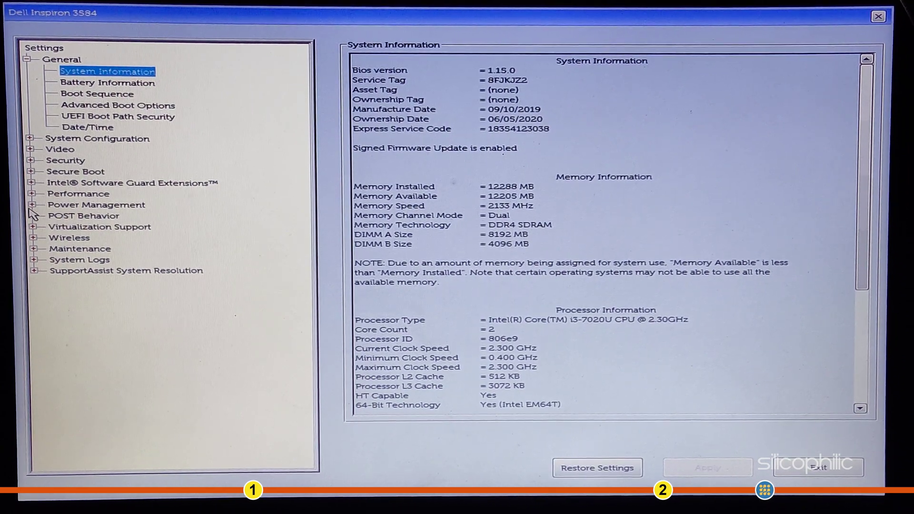
Expand Intel Software Guard Extensions and view the Enclave Memory Size page, set to 128MB.
{"action": "left_click", "coordinate": [31, 182]}
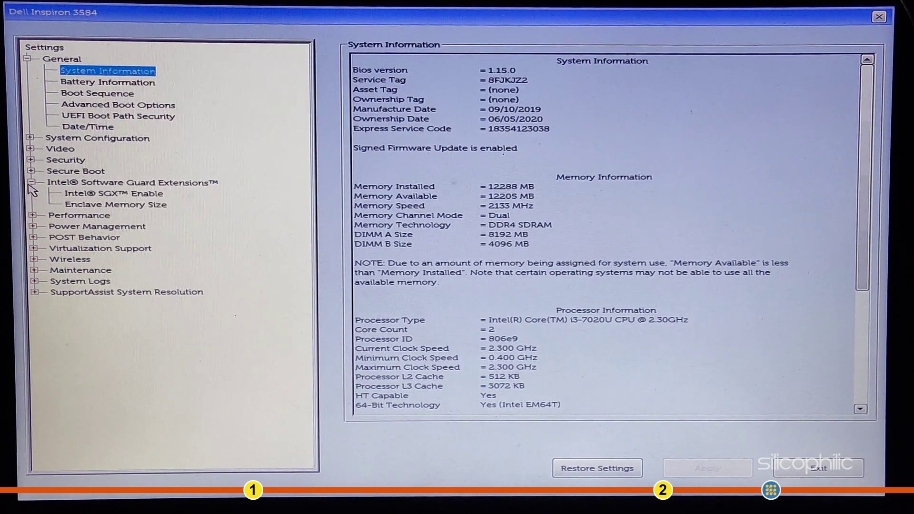
{"action": "left_click", "coordinate": [93, 209]}
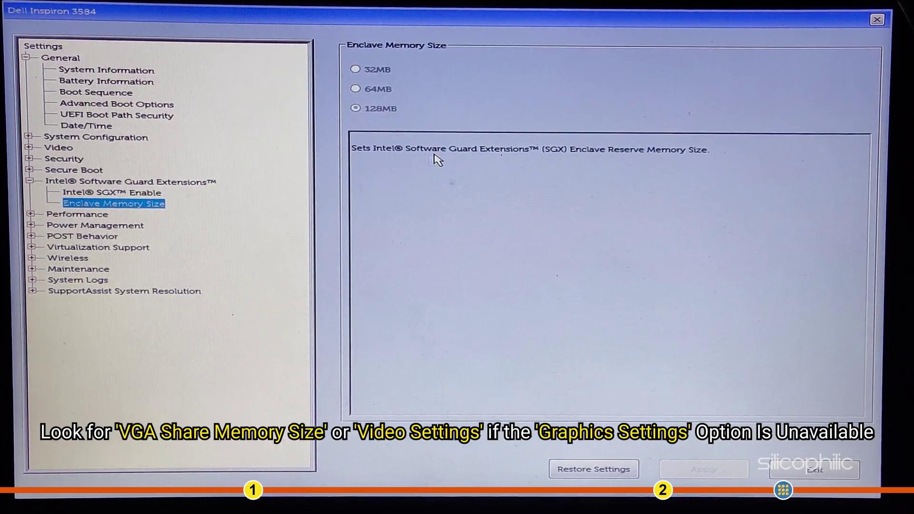